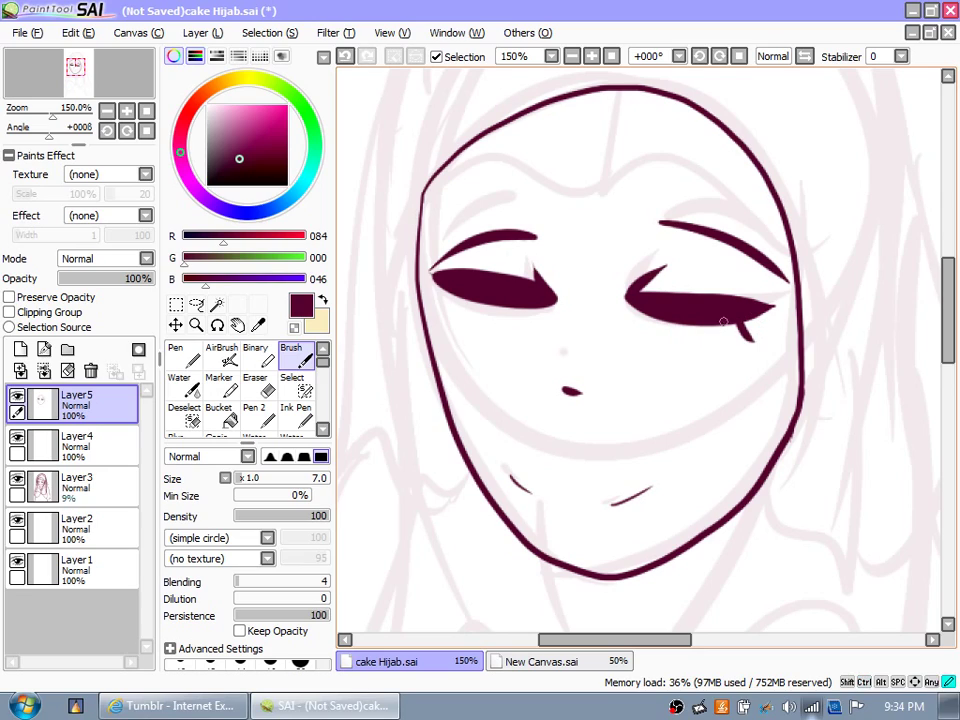
Step: Draw the missing lower lashes on both eyes and dot white highlights on the dark eye shapes
left_click_drag(448, 300, 442, 317)
left_click_drag(462, 302, 466, 316)
left_click(207, 104)
left_click(459, 272)
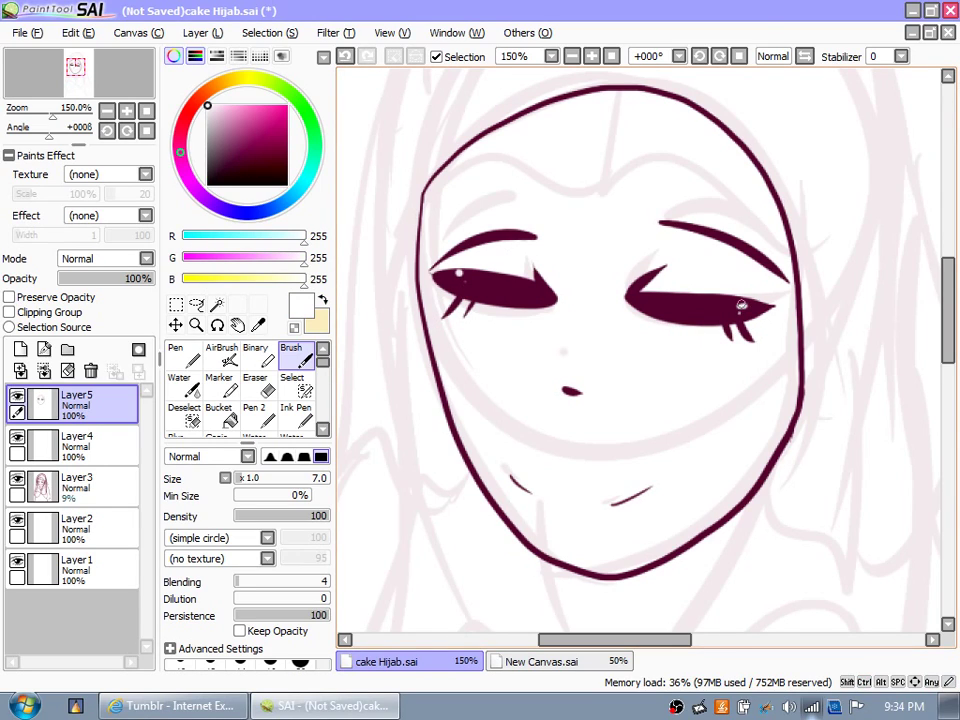
Step: Sample the dark plum line colour, set the brush size to 9 and outline the hijab around the top of the head
left_click(655, 300, "alt")
scroll(655, 300, "down", 2)
scroll(640, 300, "up", 1)
key("bracketright")
key("bracketright")
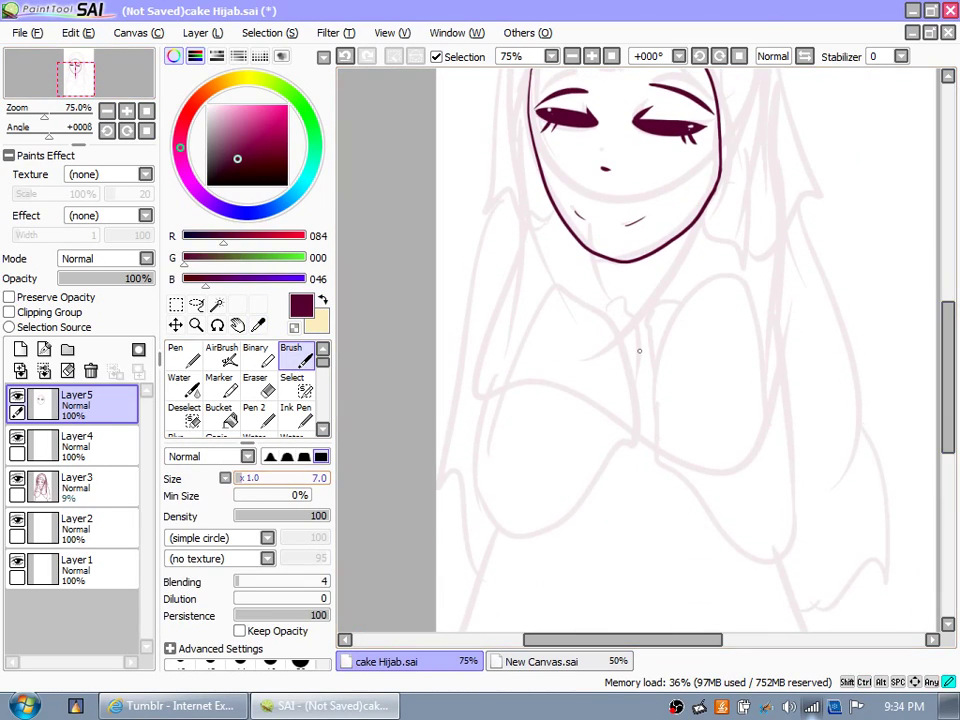
scroll(640, 300, "up", 3)
left_click_drag(557, 96, 508, 300)
key("ctrl+z")
mouse_move(746, 133)
left_mouse_down()
mouse_move(592, 106)
mouse_move(522, 428)
left_mouse_up()
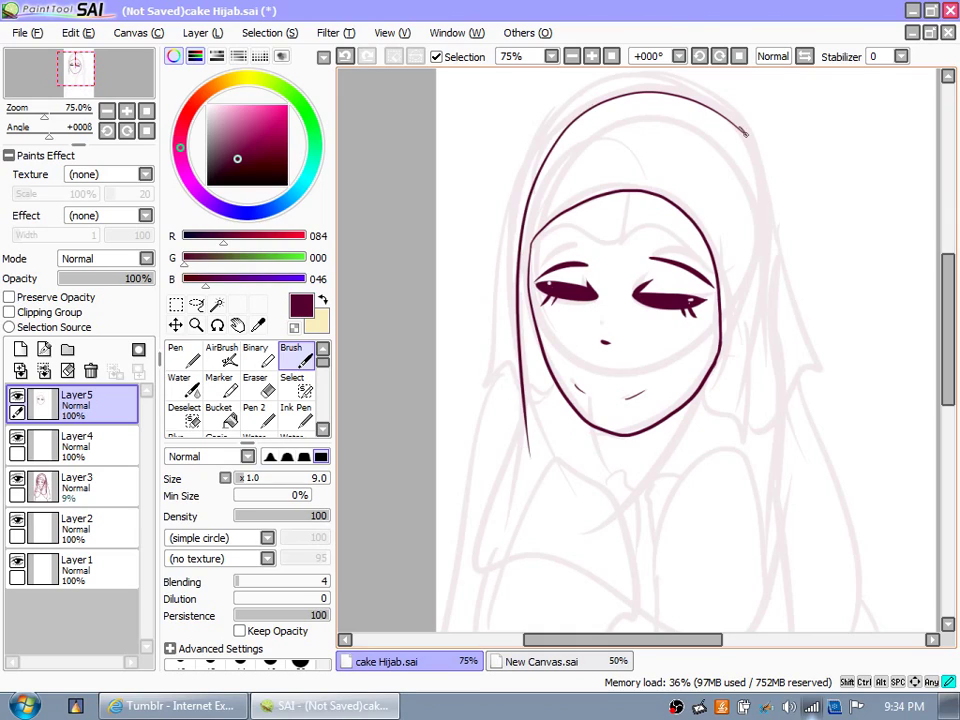
Step: Ink the hanging edges of the hijab beside the face and the sloping shoulder line over the sketch
scroll(784, 300, "down", 1)
left_click_drag(772, 72, 784, 400)
left_click_drag(522, 312, 460, 450)
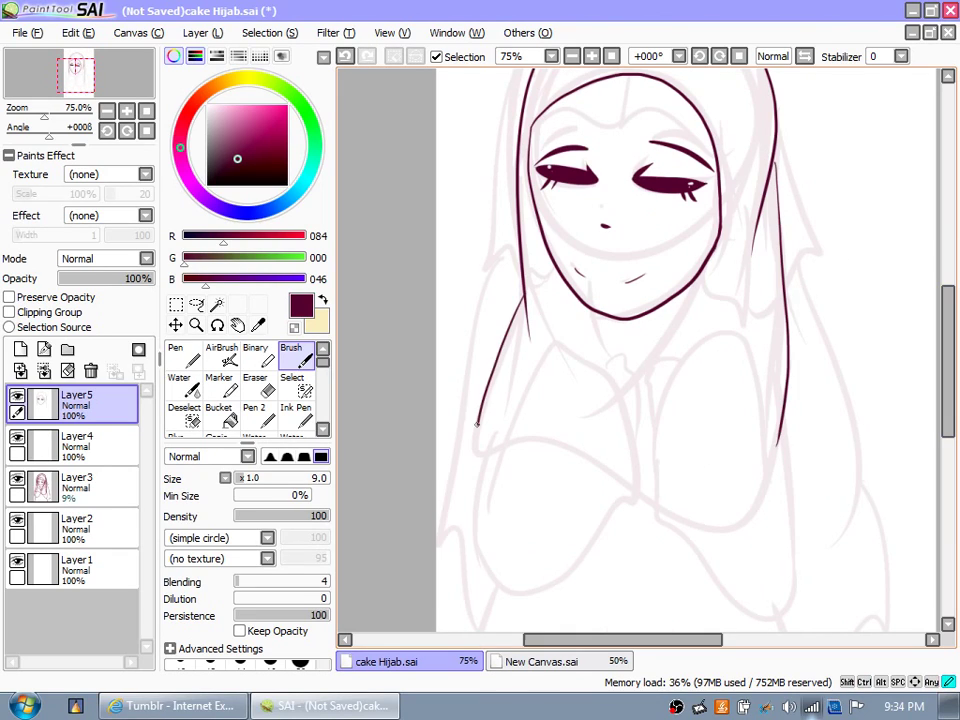
Step: Add a new layer and draw the hijab's inner edge as a curve across the forehead from temple to temple
scroll(640, 350, "down", 1)
scroll(640, 350, "up", 1)
scroll(640, 350, "down", 1)
scroll(640, 350, "up", 1)
left_click(20, 348)
left_click_drag(488, 310, 741, 339)
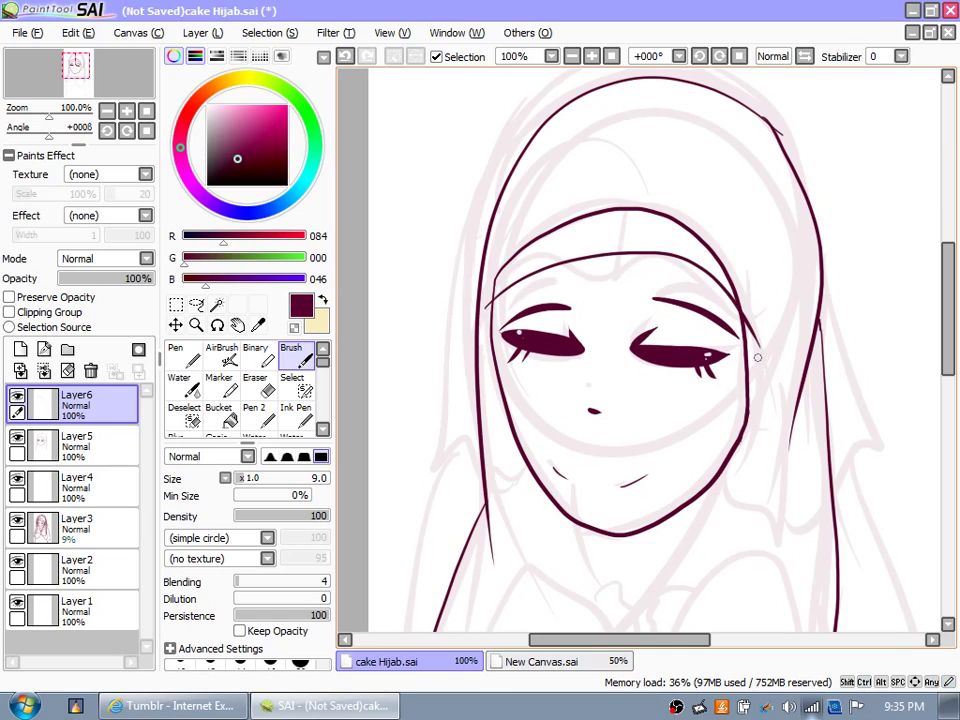
Step: Erase the face outline above the forehead curve on Layer5, merge the curve's layer into it and clean up the temple joint
left_click(76, 440)
left_click(256, 383)
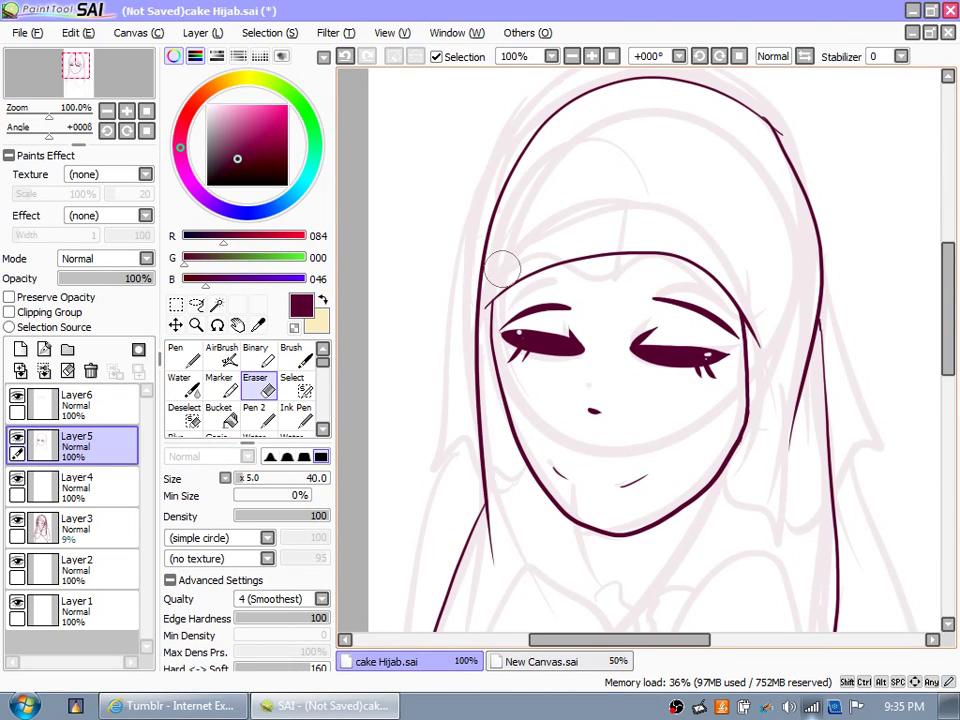
key("ctrl+z")
key("b")
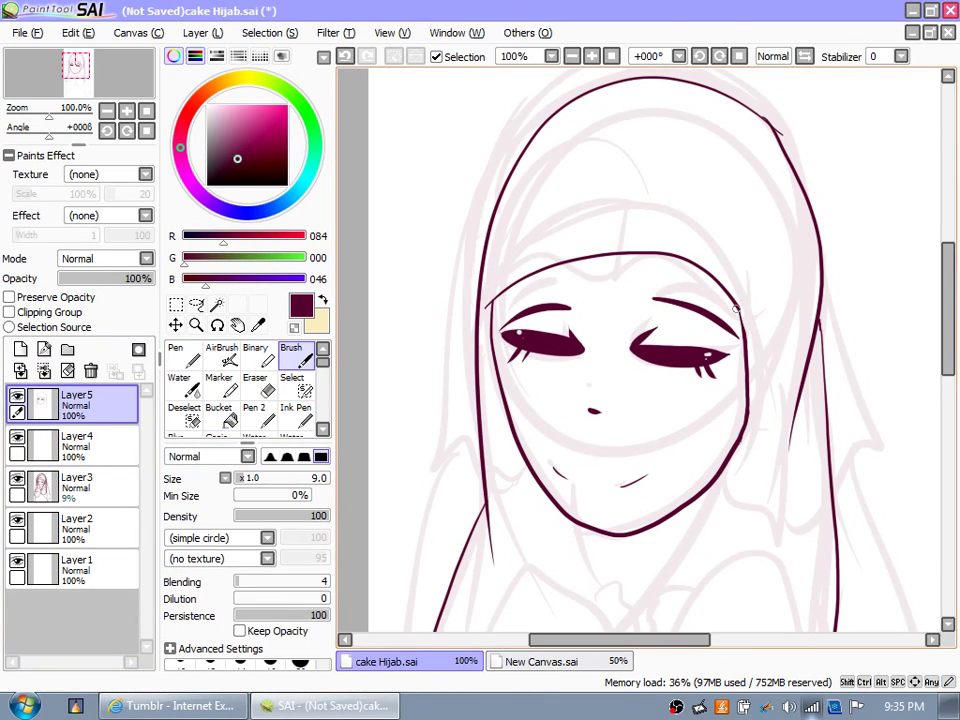
key("ctrl+z")
key("e")
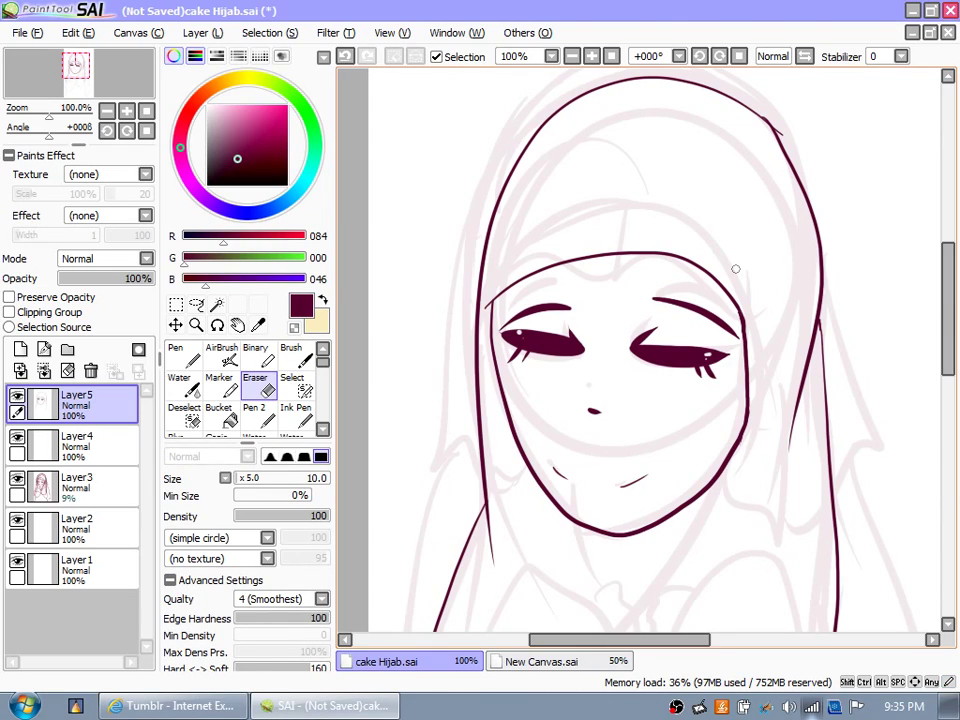
Step: Ink the outlines of both raised sleeves and the hand between them with the size 9 brush
key("b")
scroll(442, 383, "down", 5)
key("ctrl+z")
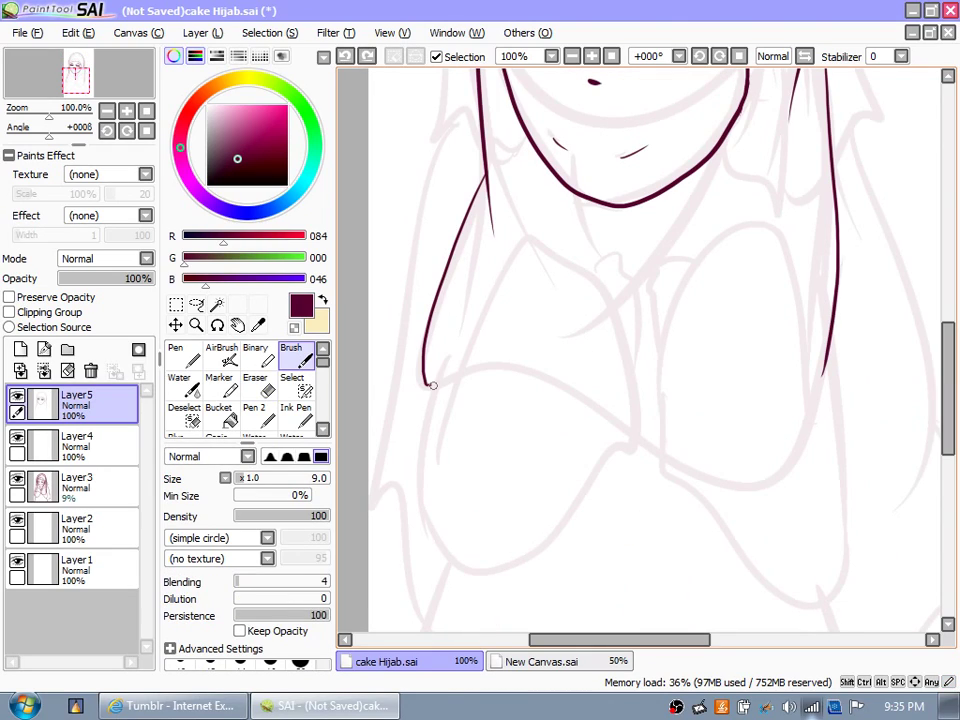
left_click_drag(428, 388, 453, 543)
left_click_drag(425, 384, 458, 373)
left_click_drag(444, 435, 646, 431)
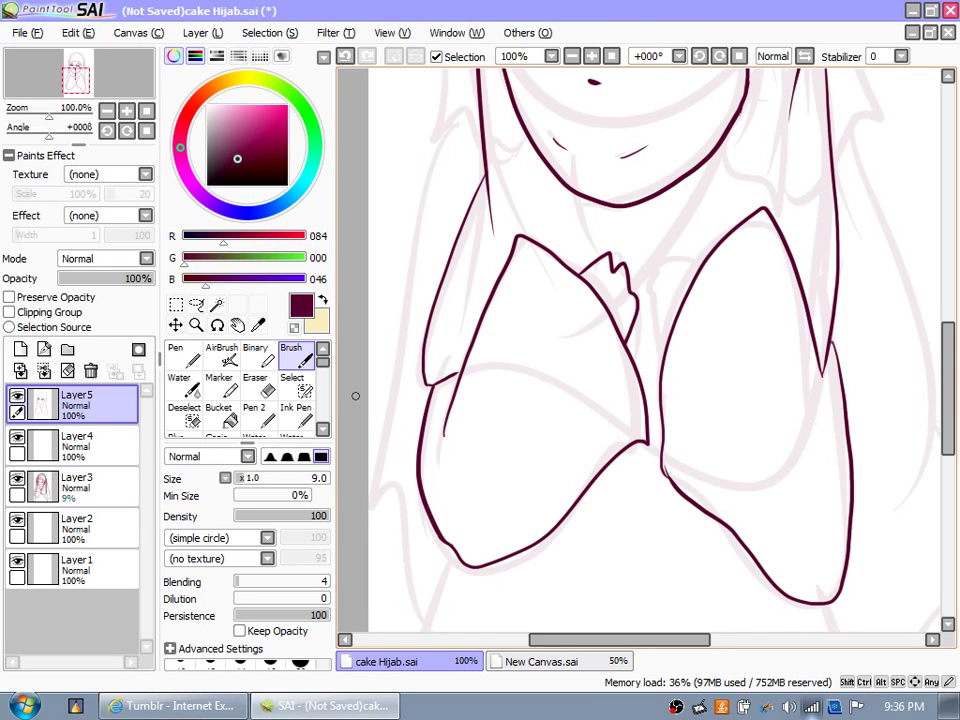
left_click_drag(660, 458, 662, 483)
Step: Draw thin neck and scarf fold lines under the chin and ink the torso's side lines below the sleeves
scroll(726, 469, "up", 5)
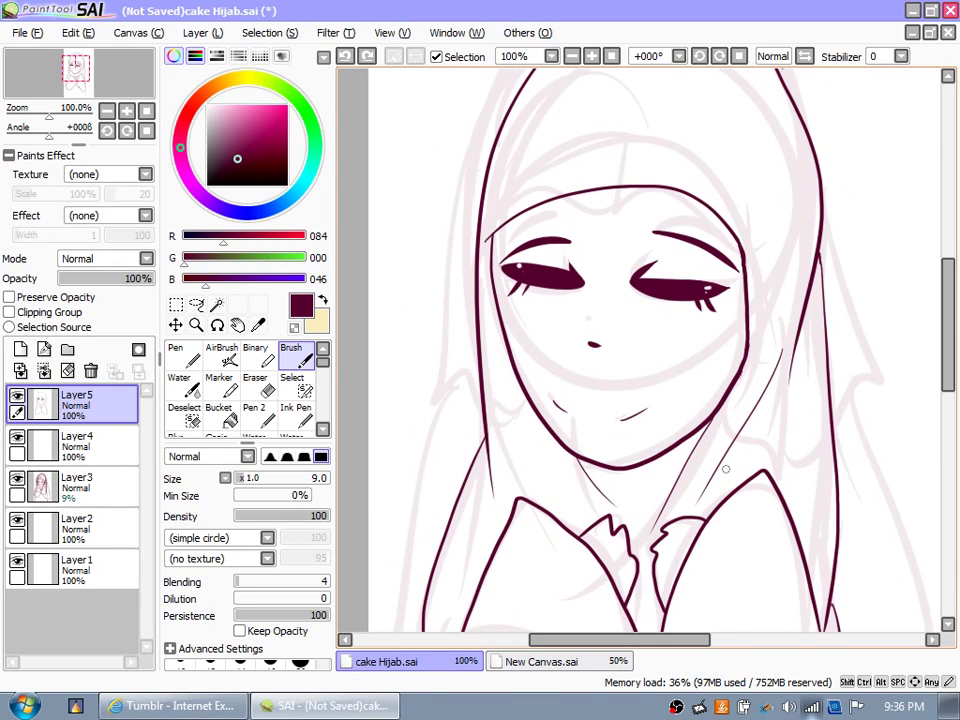
scroll(726, 469, "down", 6)
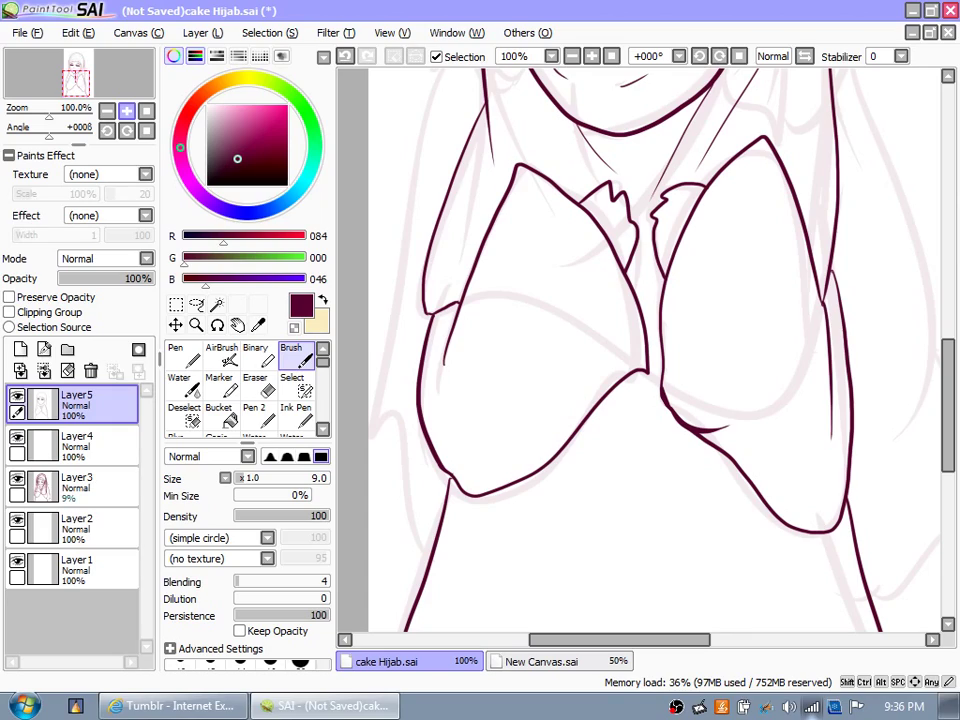
key("e")
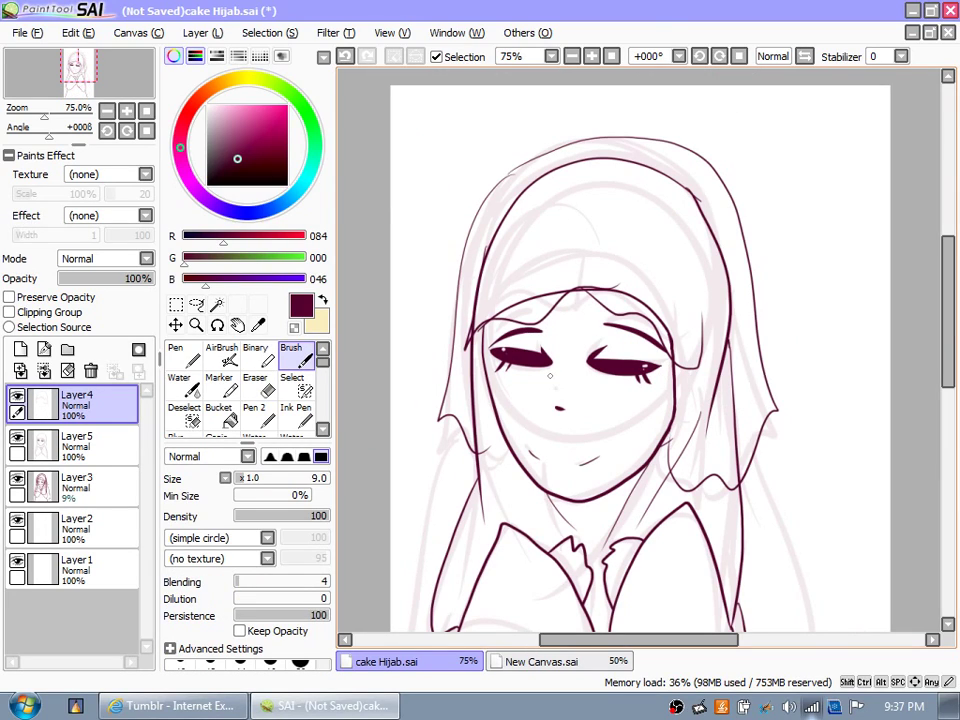
Step: Recolour the inner hijab lines pale mauve on Layer6 clipped to Layer5, and shift them to pink with Hue and Saturation
scroll(934, 312, "down", 4)
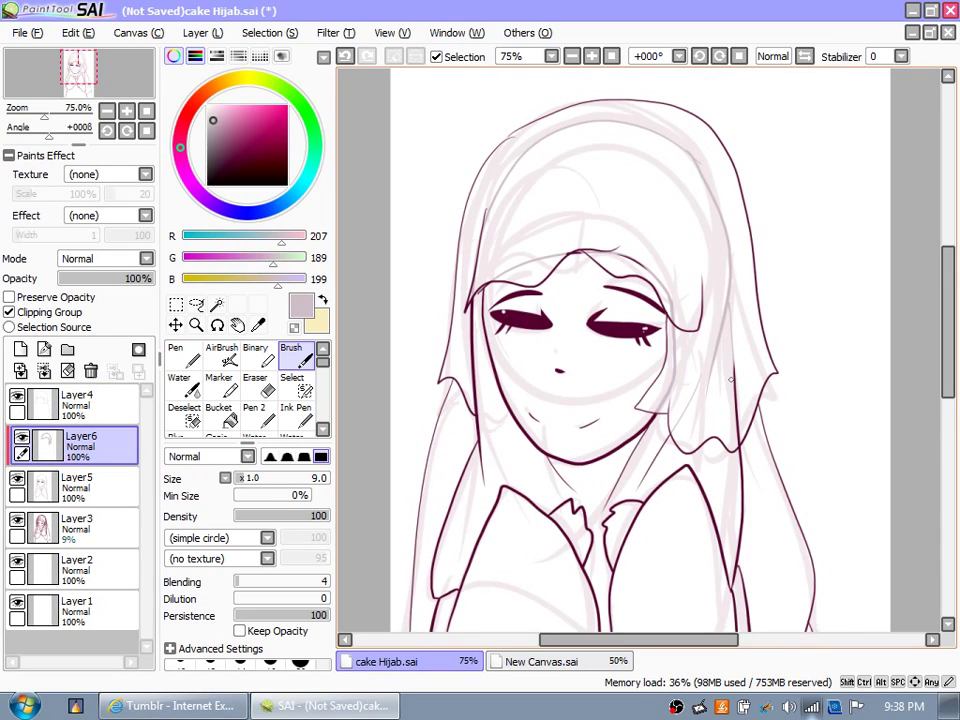
left_click(336, 33)
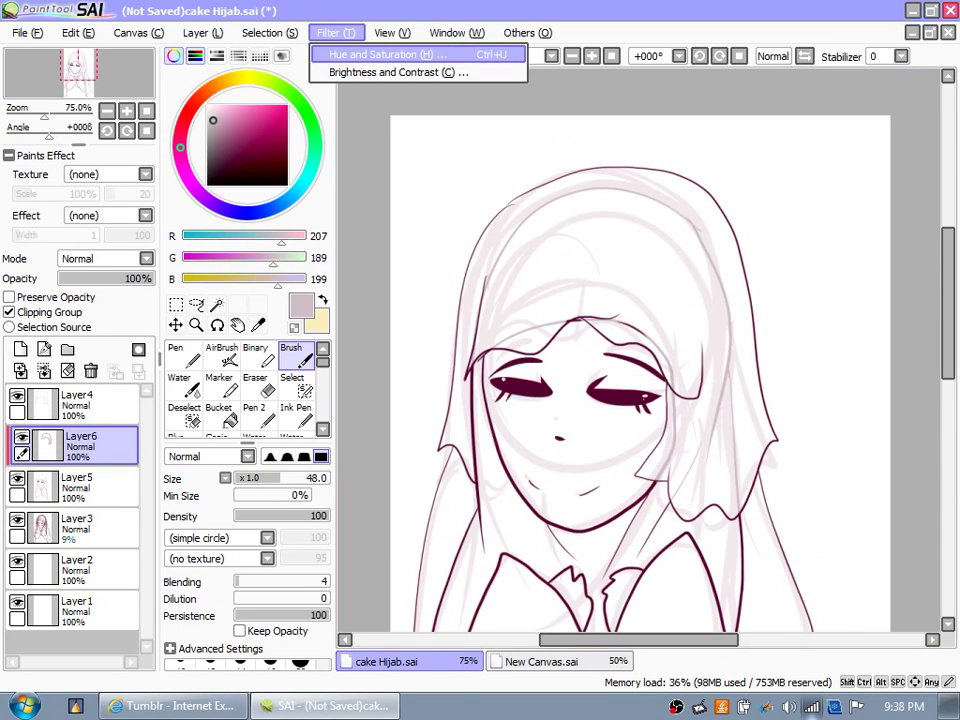
left_click(352, 352)
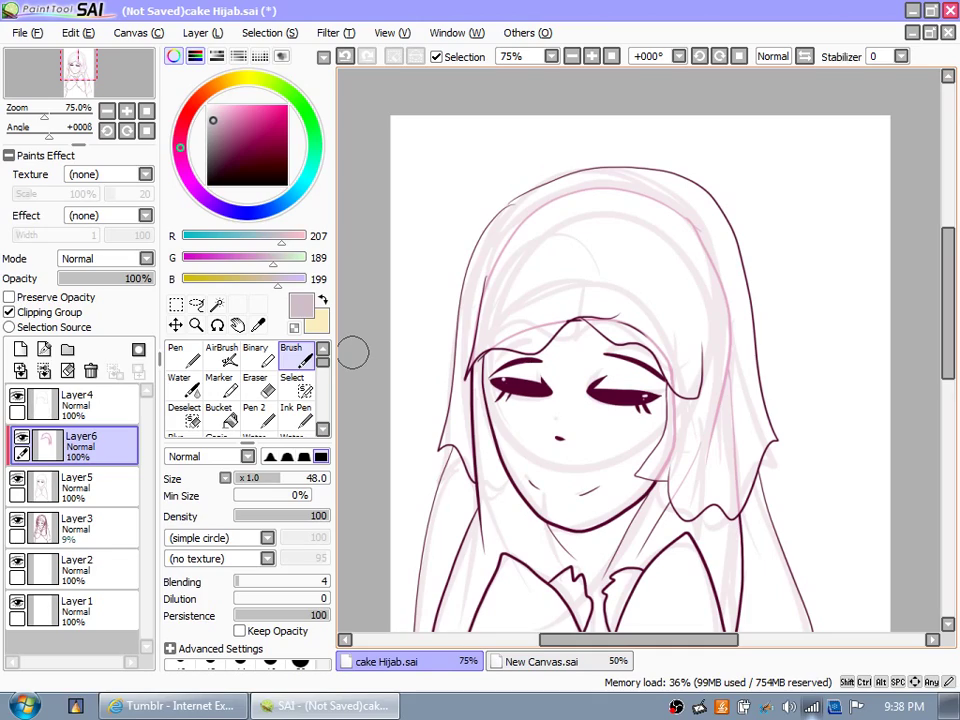